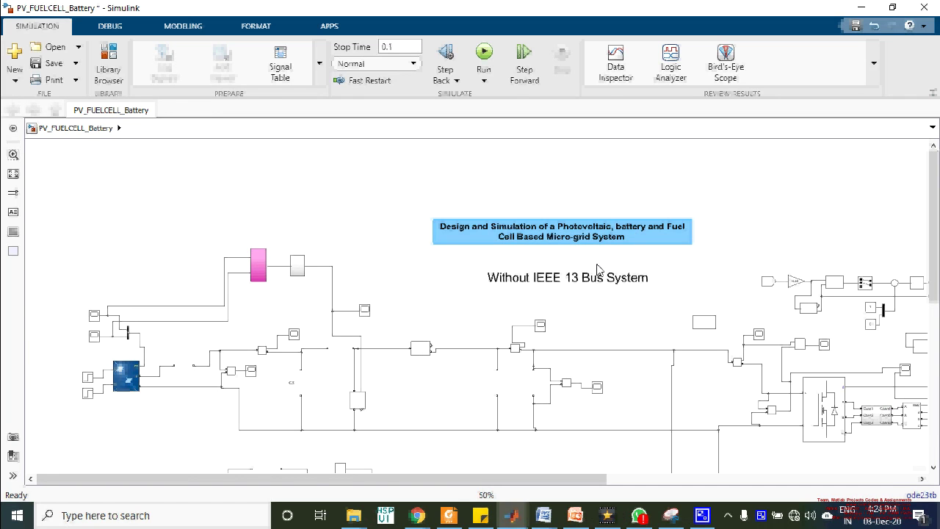
# Look over the photovoltaic, battery and fuel cell sections of the micro-grid model
pyautogui.moveTo(933, 264); pyautogui.dragTo(923, 301)
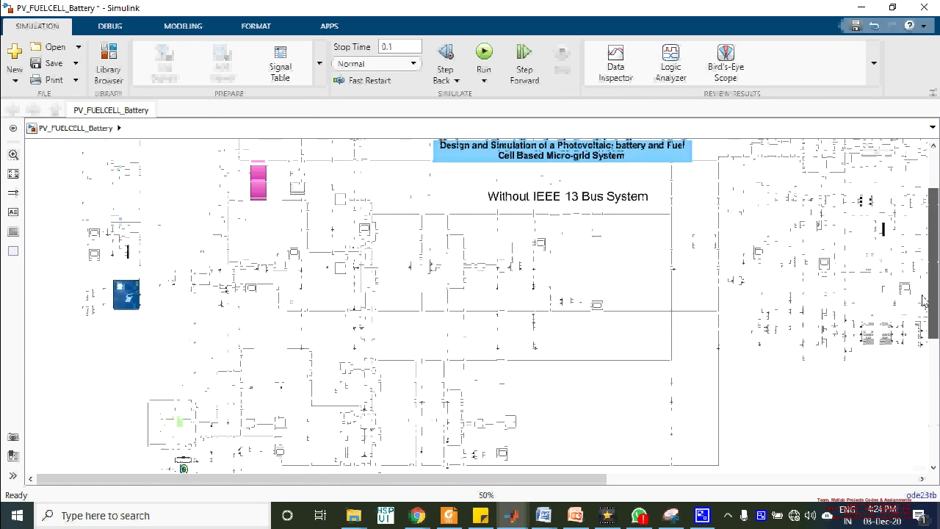
pyautogui.scroll(-3, 923, 301)
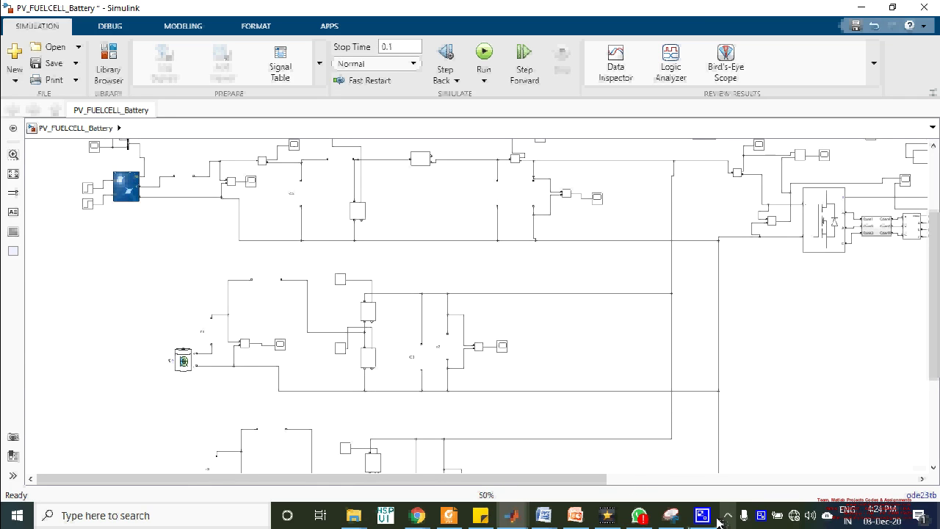
pyautogui.rightClick(759, 515)
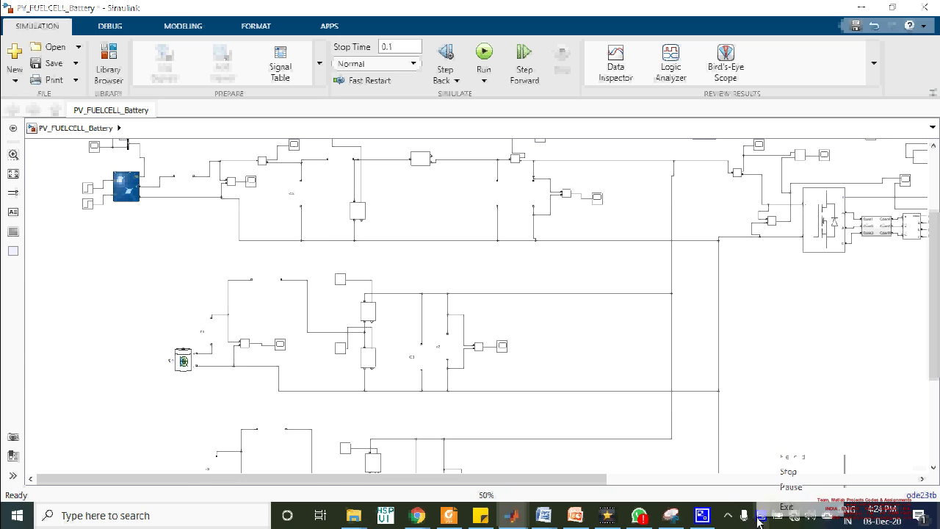
pyautogui.click(783, 488)
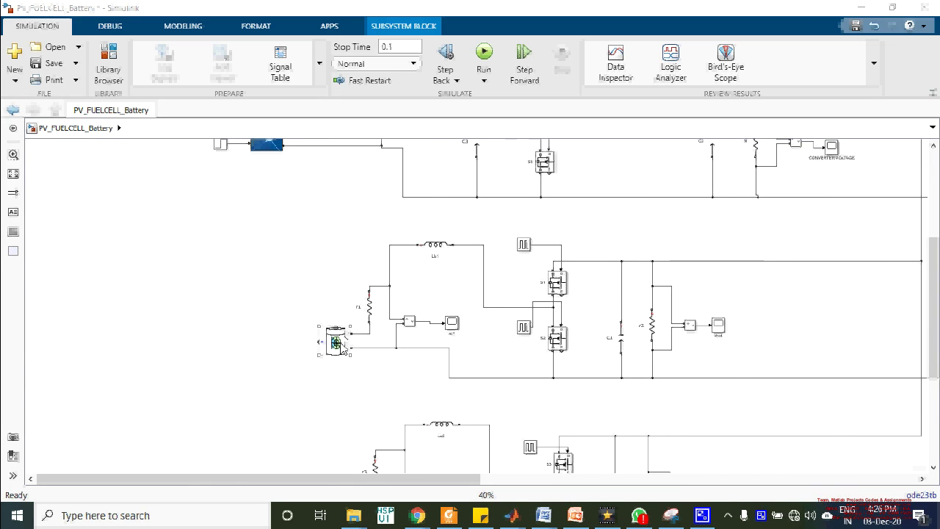
# Inspect the fuel cell stack block and its place below the battery circuit in the model
pyautogui.click(937, 343)
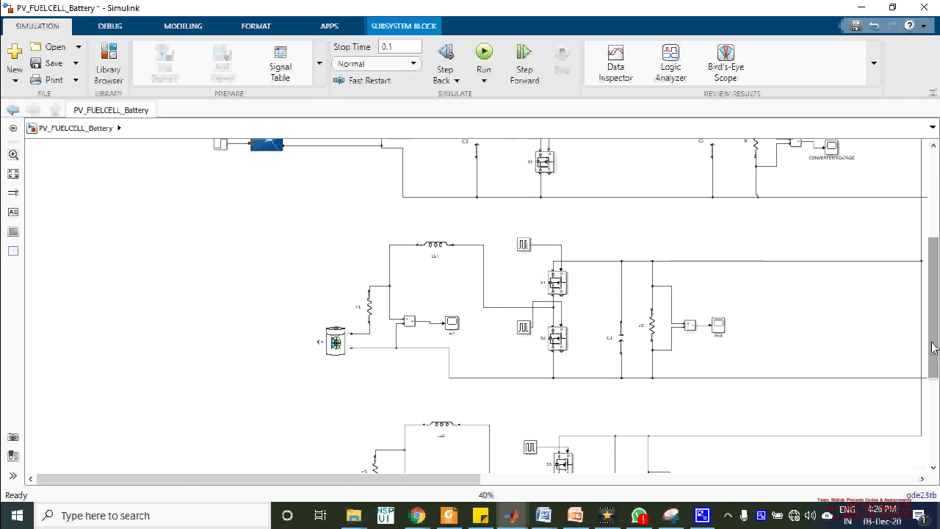
pyautogui.moveTo(934, 347); pyautogui.dragTo(932, 429)
pyautogui.scroll(3, 331, 323)
pyautogui.click(282, 323)
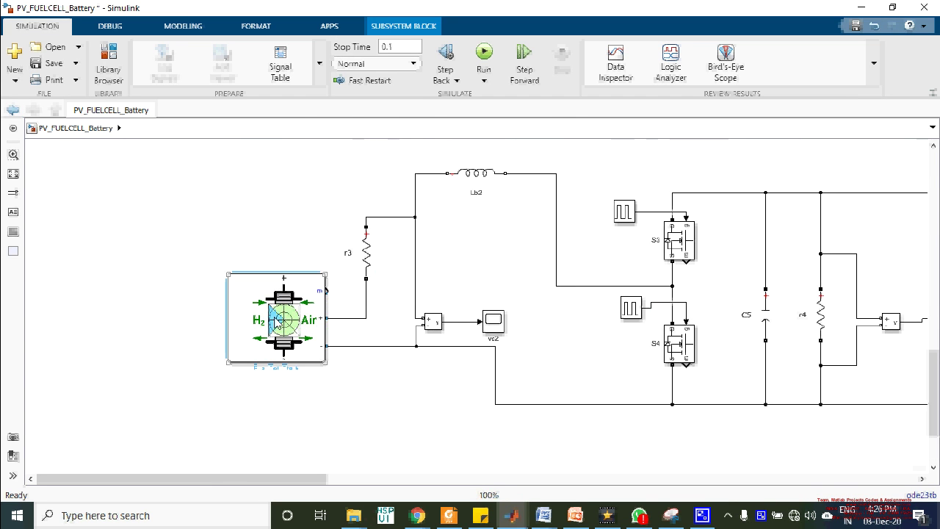
pyautogui.scroll(-2, 283, 325)
pyautogui.scroll(-1, 590, 378)
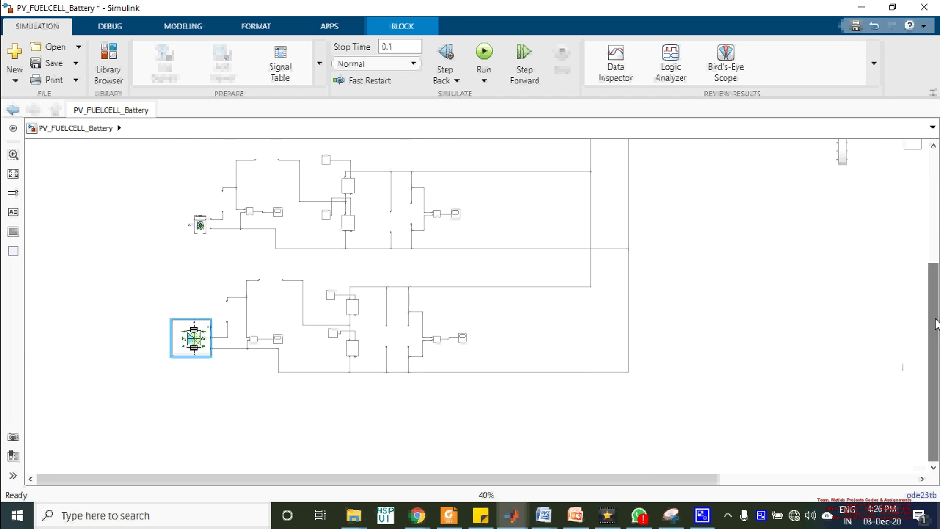
# Review the overall model from the photovoltaic array through the inverter and filter to the three-phase load
pyautogui.moveTo(935, 323); pyautogui.dragTo(936, 232)
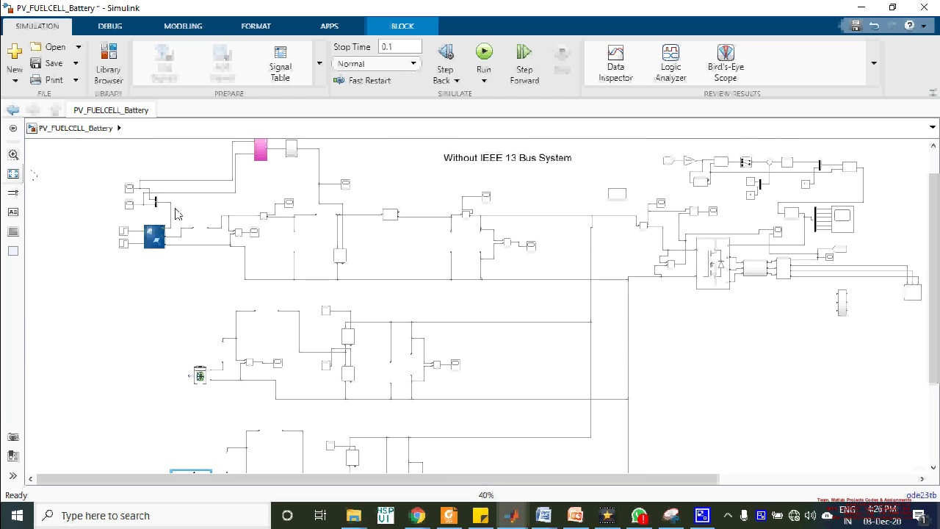
pyautogui.scroll(2, 615, 234)
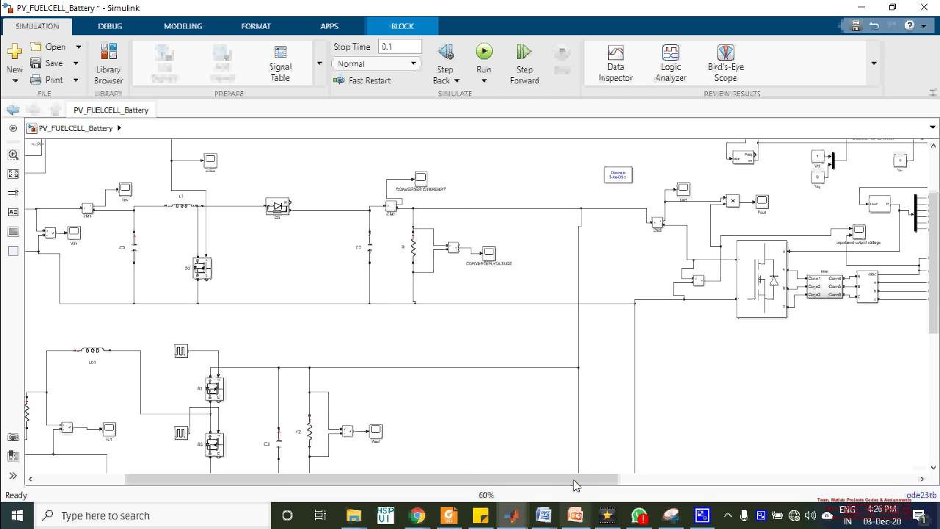
pyautogui.moveTo(575, 478); pyautogui.dragTo(676, 478)
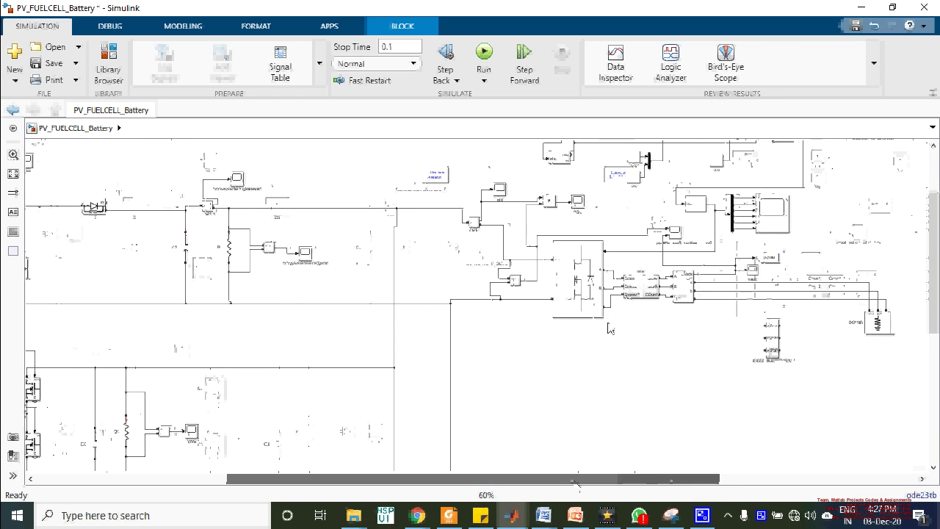
pyautogui.scroll(-4, 599, 302)
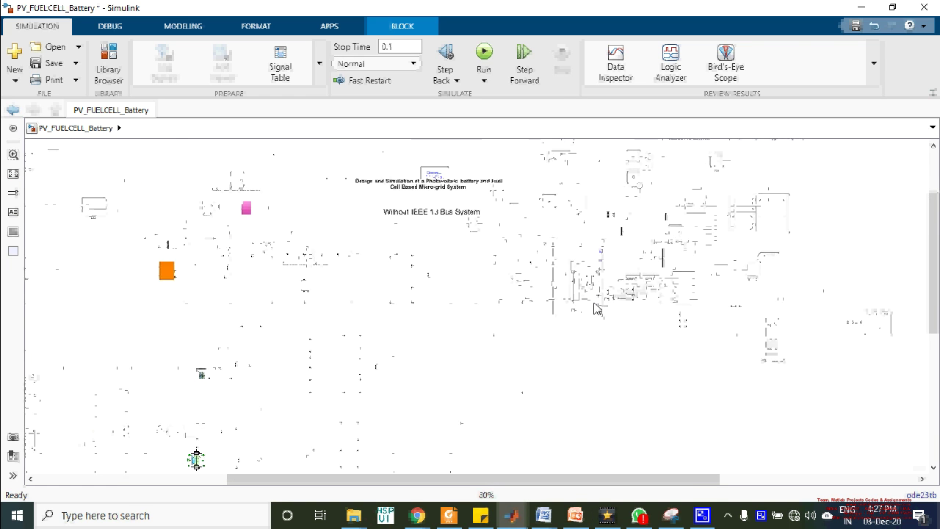
pyautogui.click(582, 266)
pyautogui.scroll(2, 584, 284)
pyautogui.scroll(2, 661, 313)
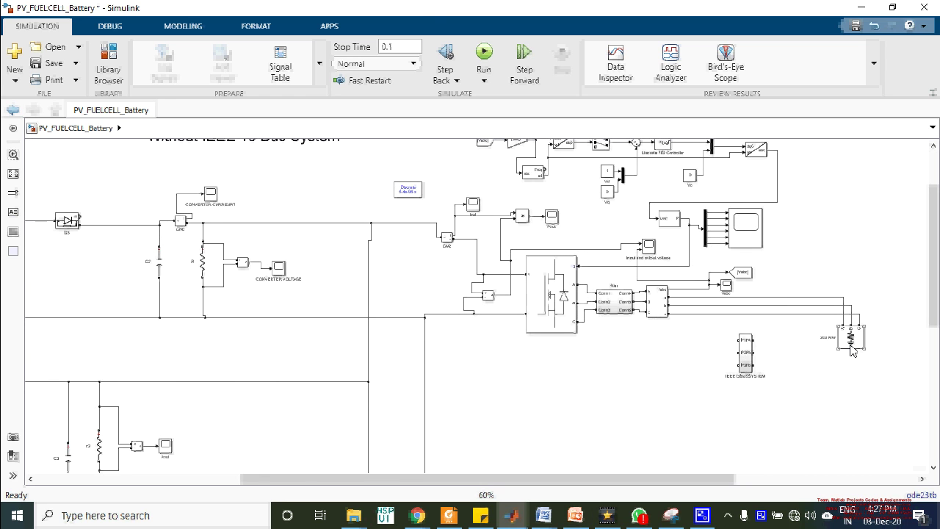
pyautogui.scroll(-1, 648, 258)
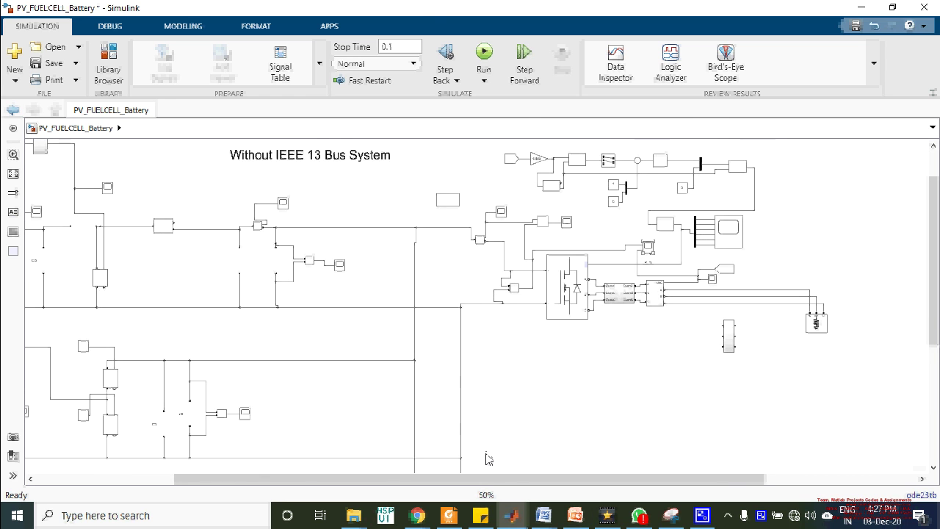
pyautogui.moveTo(487, 479); pyautogui.dragTo(275, 476)
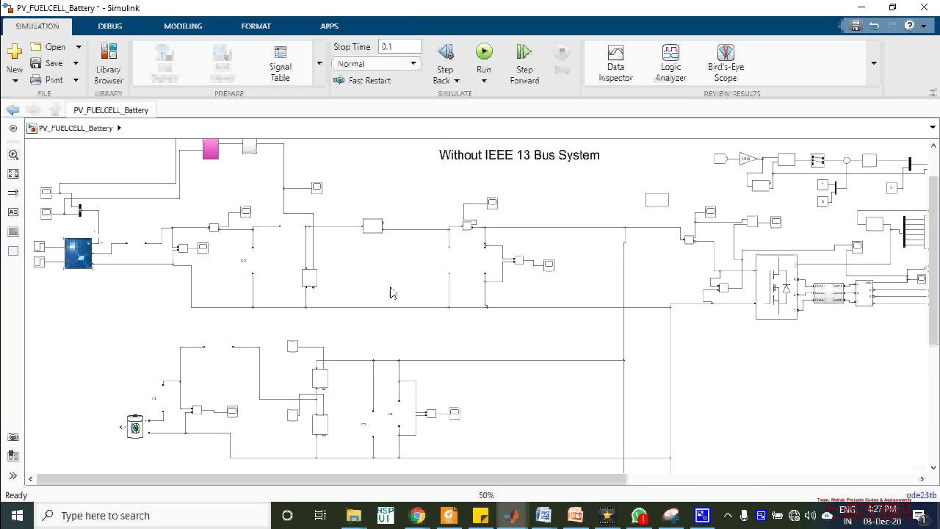
pyautogui.rightClick(761, 514)
pyautogui.click(793, 481)
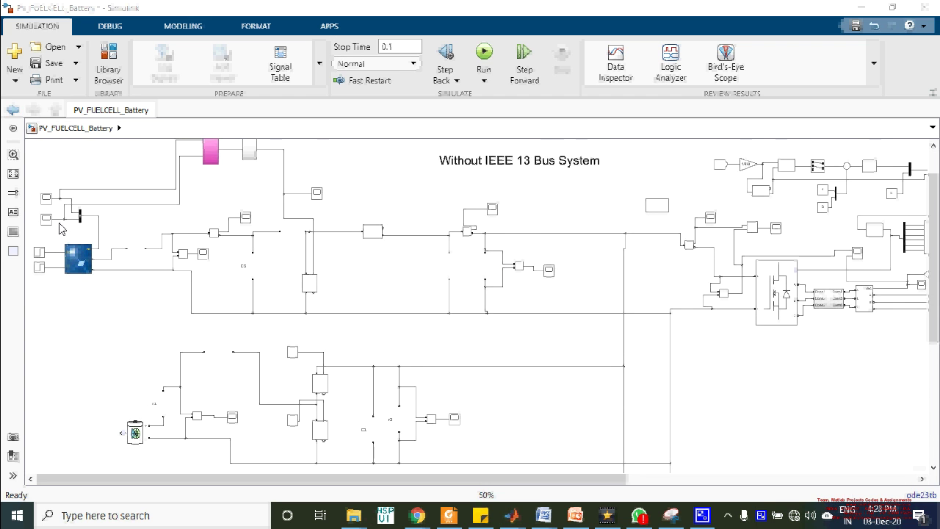
# Examine the photovoltaic boost converter circuit, including its PSO_Mppt and PWM control blocks and measurement scopes
pyautogui.scroll(3, 62, 235)
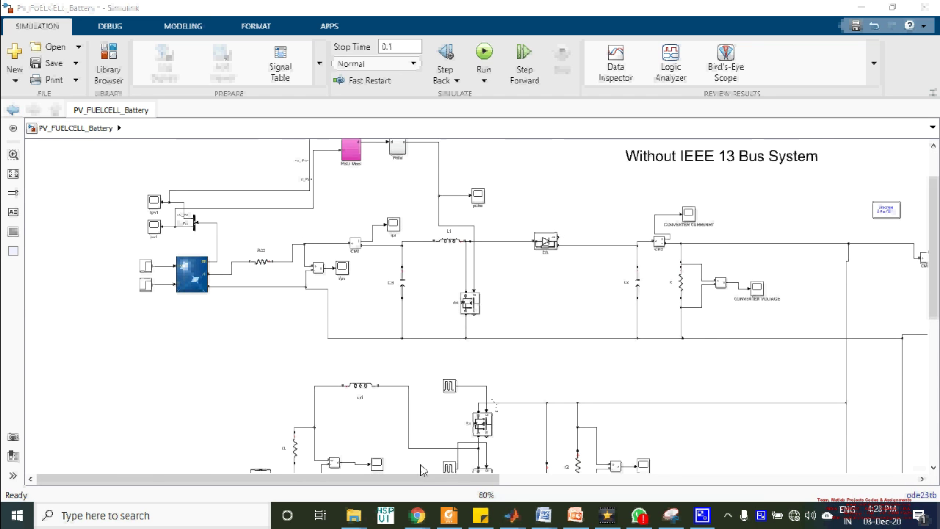
pyautogui.moveTo(418, 482); pyautogui.dragTo(450, 484)
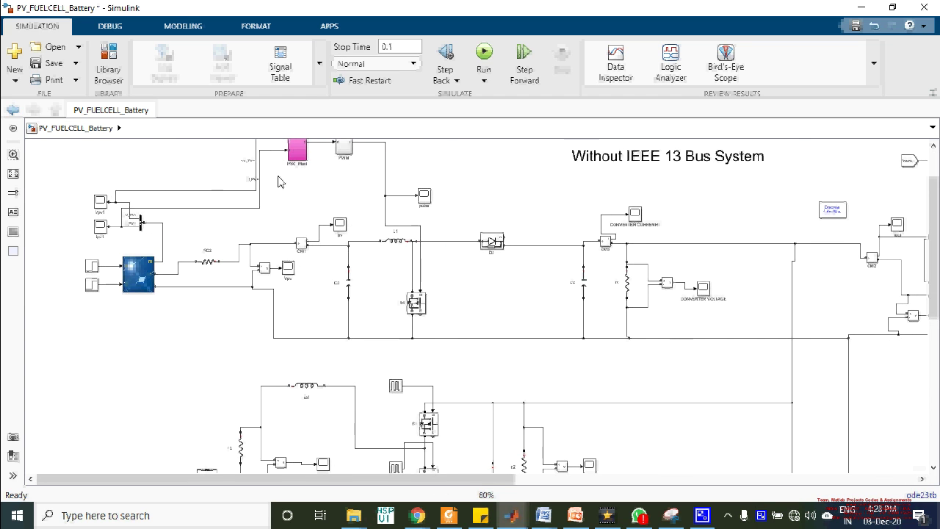
pyautogui.scroll(2, 406, 298)
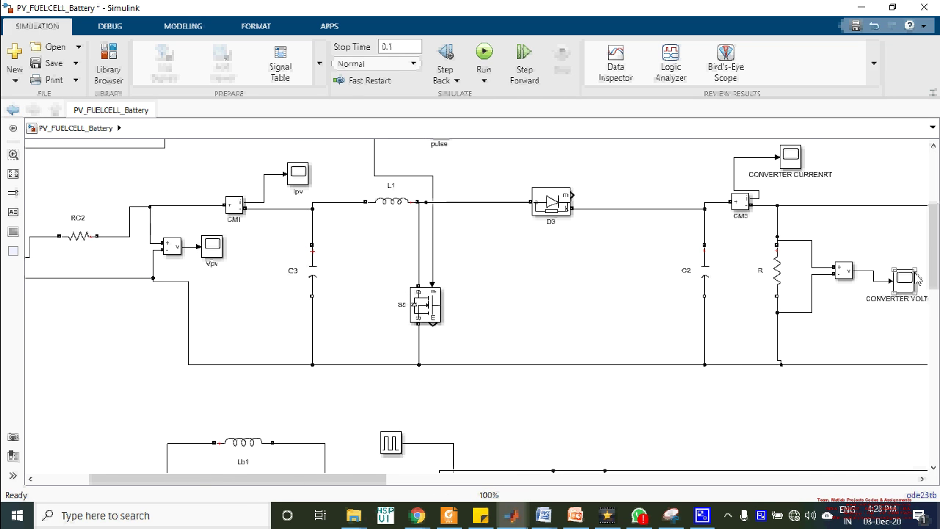
pyautogui.moveTo(933, 279); pyautogui.dragTo(934, 257)
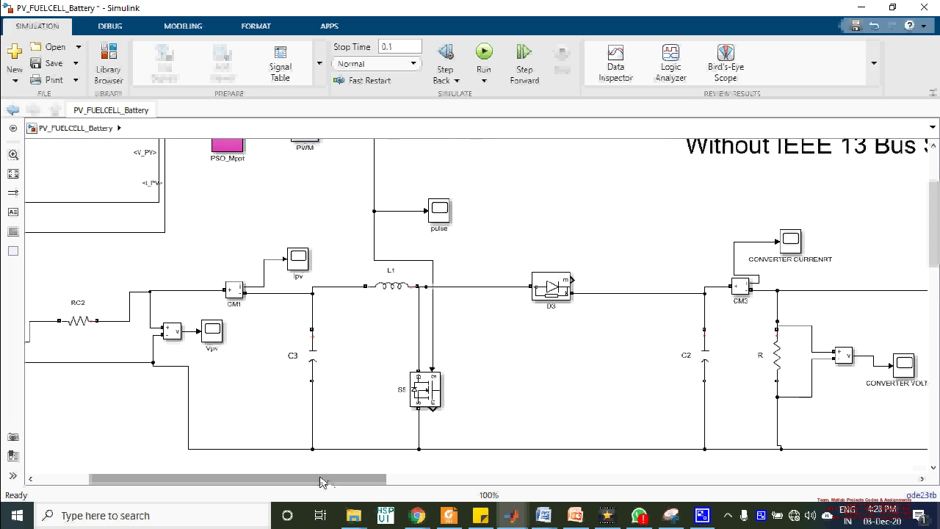
pyautogui.moveTo(330, 479); pyautogui.dragTo(208, 482)
pyautogui.scroll(-2, 270, 263)
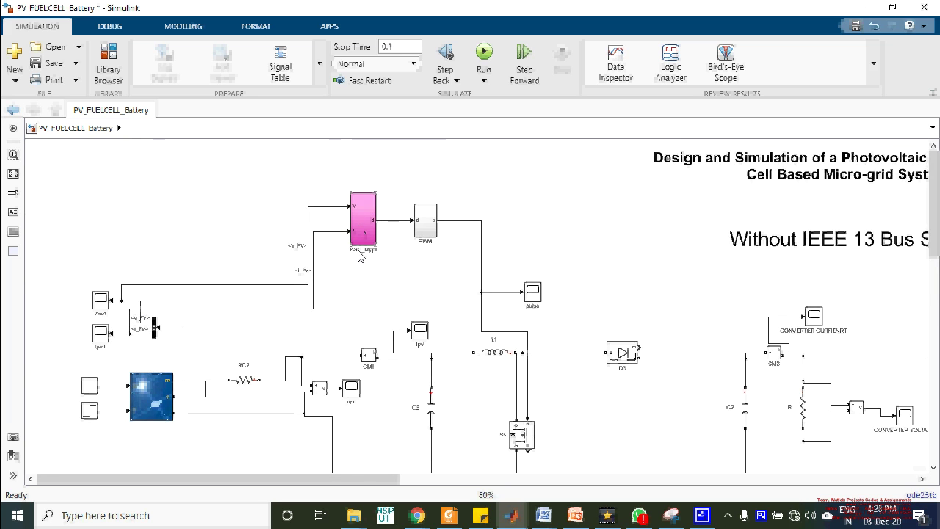
# Open the PSO_Mppt subsystem, examine the PSO function block and its duty-cycle logic, and return to the top-level model
pyautogui.click(368, 234)
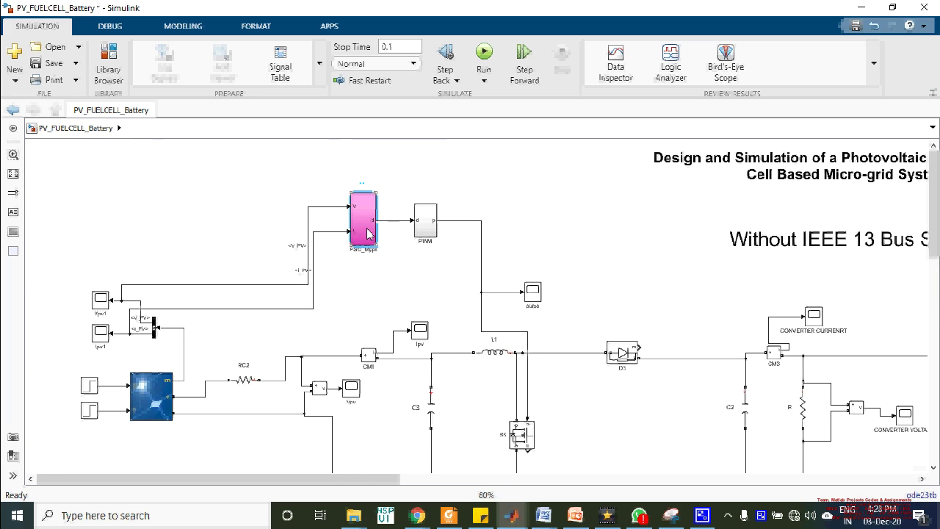
pyautogui.doubleClick(368, 234)
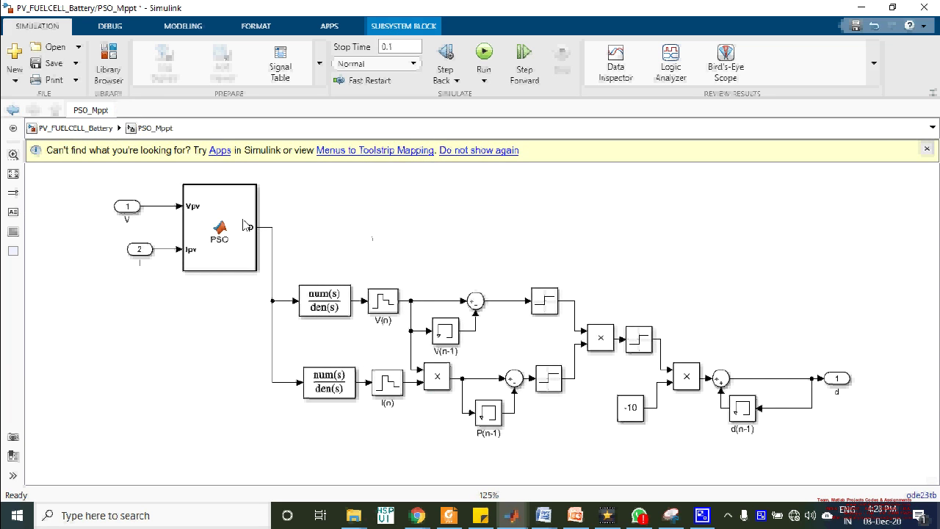
pyautogui.click(232, 233)
pyautogui.click(265, 234)
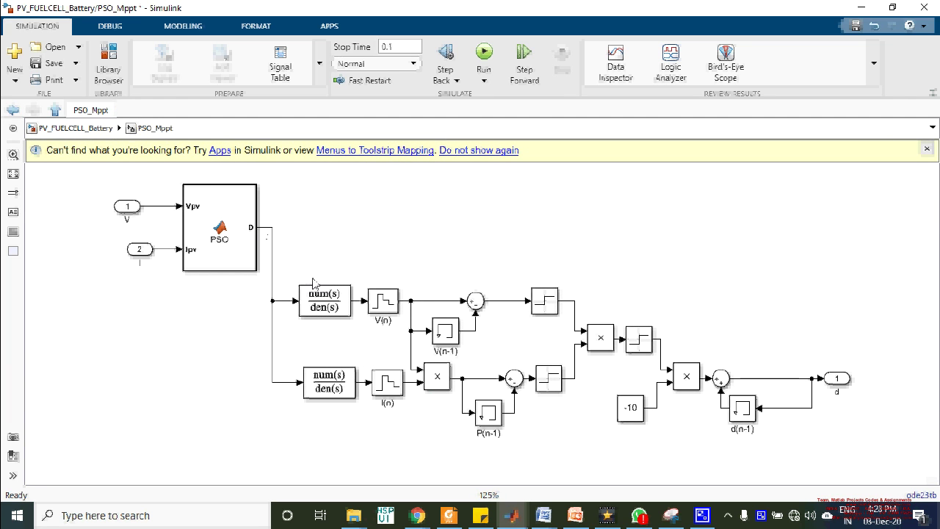
pyautogui.click(742, 408)
pyautogui.click(95, 135)
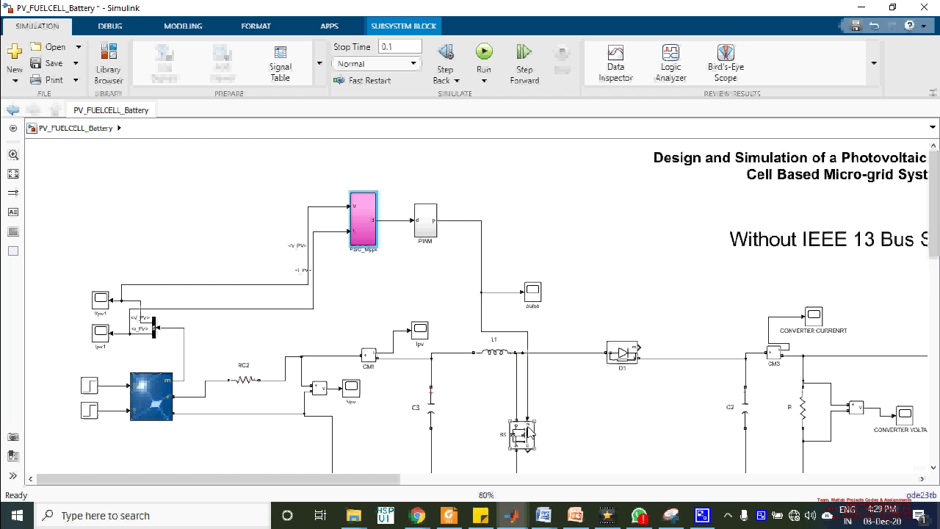
# Examine the photovoltaic converter's output measurements and the battery's converter circuit with switches S1 and S2
pyautogui.scroll(-4, 477, 308)
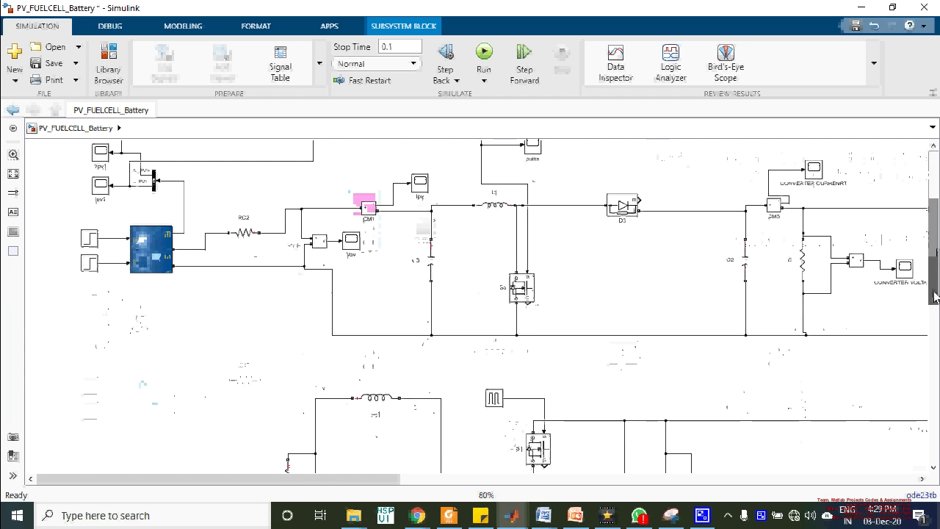
pyautogui.moveTo(345, 476); pyautogui.dragTo(485, 478)
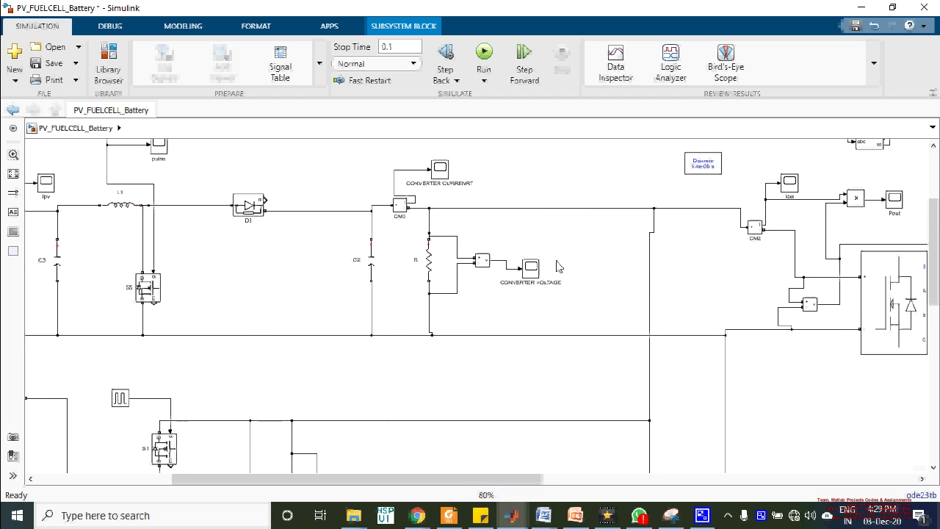
pyautogui.moveTo(937, 270); pyautogui.dragTo(936, 359)
pyautogui.moveTo(430, 481); pyautogui.dragTo(314, 482)
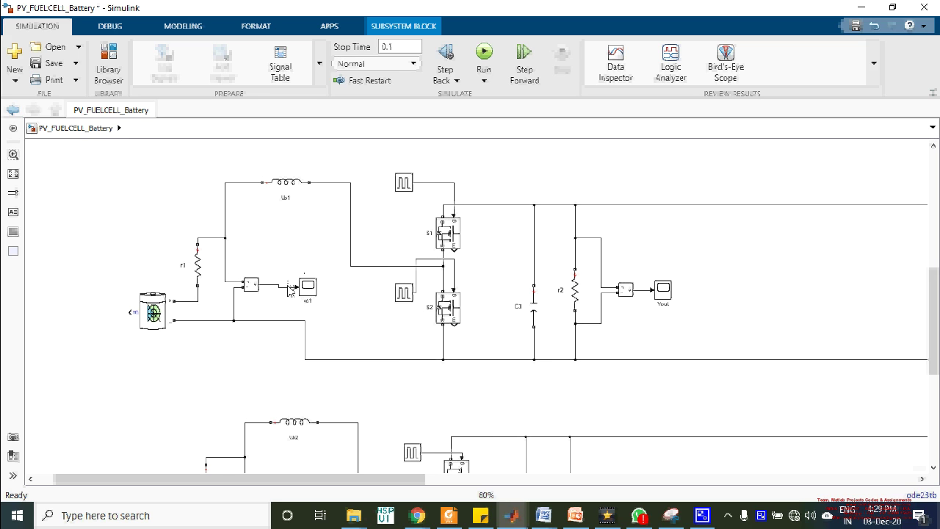
pyautogui.moveTo(195, 301); pyautogui.dragTo(174, 301)
# Examine the fuel cell's converter circuit, including its pulse generators, switches S3 and S4, and the vc2 and Vout scopes
pyautogui.moveTo(933, 334); pyautogui.dragTo(933, 396)
pyautogui.click(130, 351)
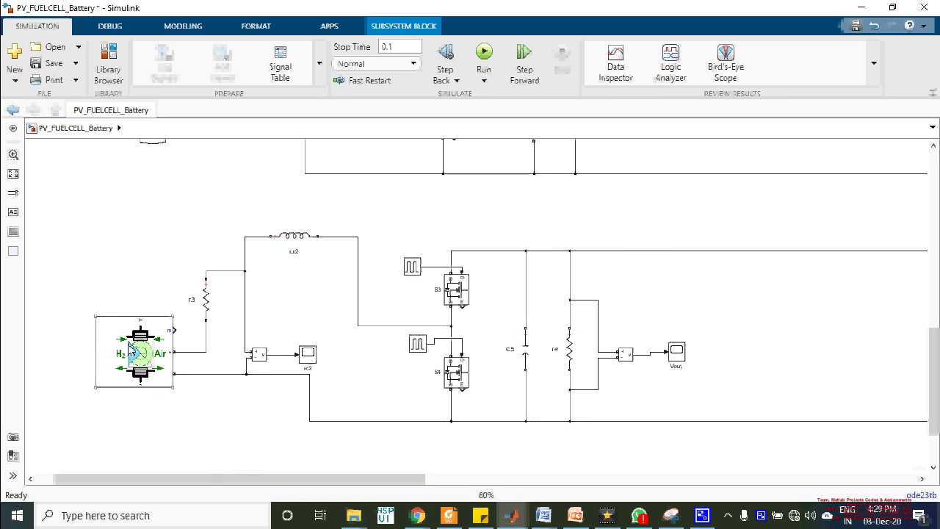
pyautogui.click(417, 332)
pyautogui.click(683, 351)
pyautogui.click(298, 353)
pyautogui.click(673, 351)
# Trace how the three source converters join the common DC lines that feed the inverter and three-phase load
pyautogui.moveTo(412, 478); pyautogui.dragTo(527, 481)
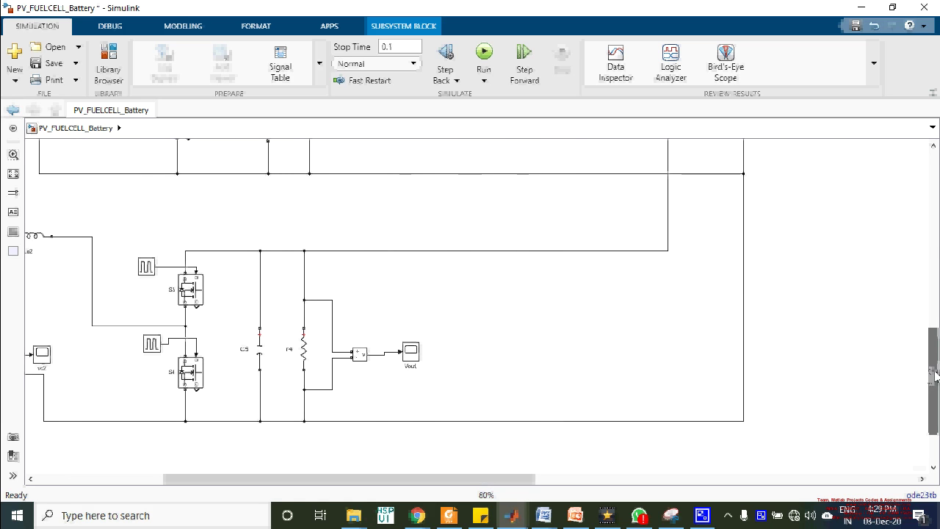
pyautogui.moveTo(931, 377); pyautogui.dragTo(910, 293)
pyautogui.scroll(-3, 824, 301)
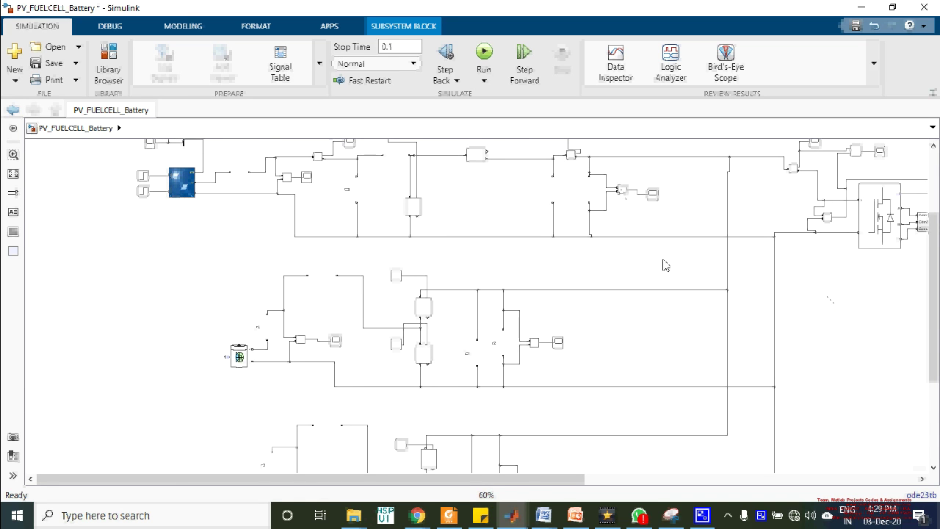
pyautogui.moveTo(929, 323); pyautogui.dragTo(929, 293)
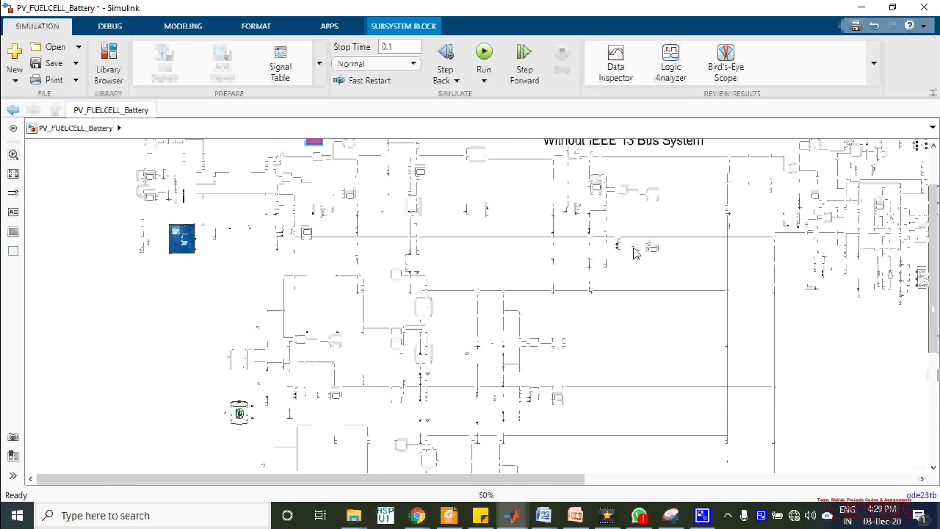
pyautogui.scroll(2, 492, 226)
pyautogui.scroll(-2, 584, 199)
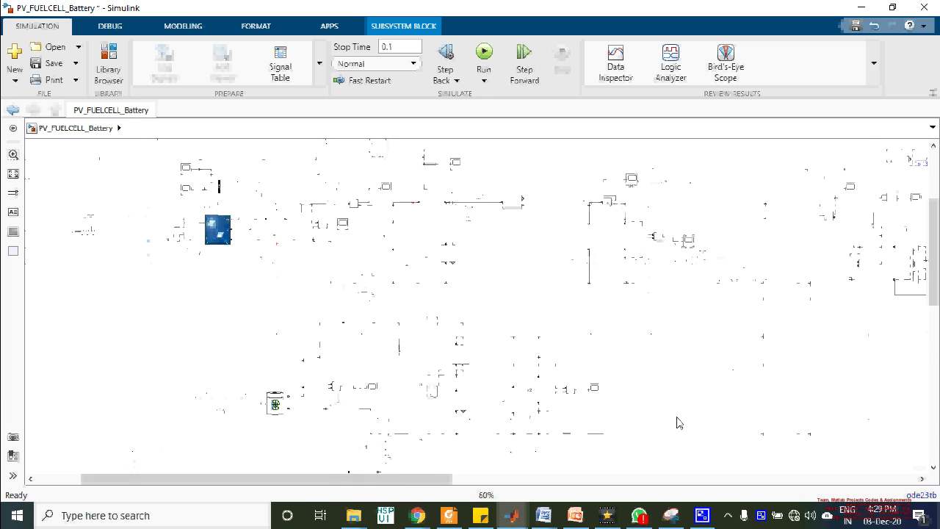
pyautogui.moveTo(541, 479); pyautogui.dragTo(633, 480)
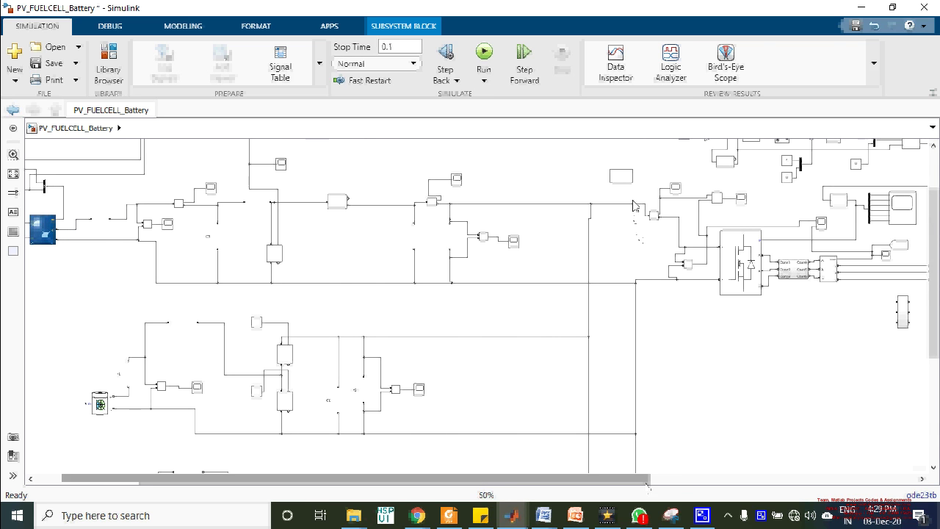
pyautogui.click(660, 280)
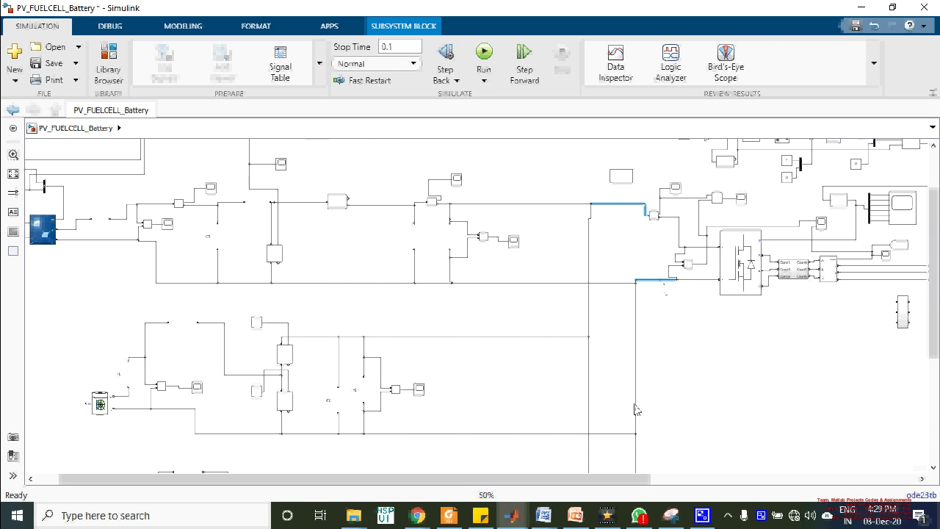
pyautogui.moveTo(573, 481); pyautogui.dragTo(649, 481)
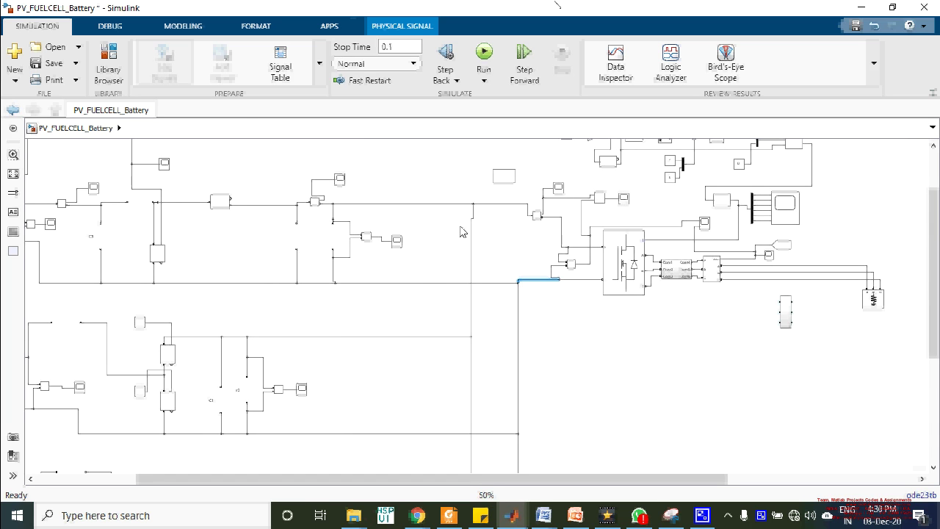
# Examine the inverter's control circuit, from the Vabc signal and 1/440 gain through the dq0 transformation to the Discrete PID Controller
pyautogui.moveTo(499, 482); pyautogui.dragTo(690, 482)
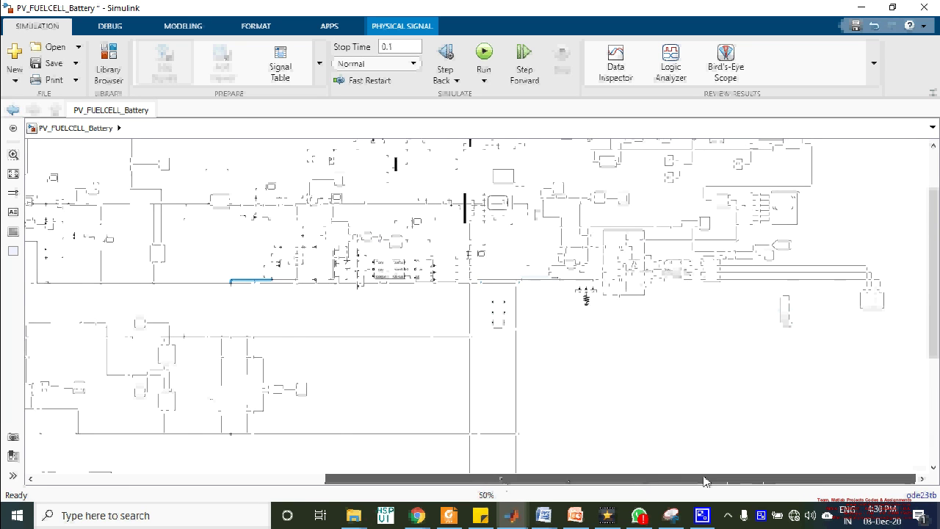
pyautogui.scroll(2, 424, 222)
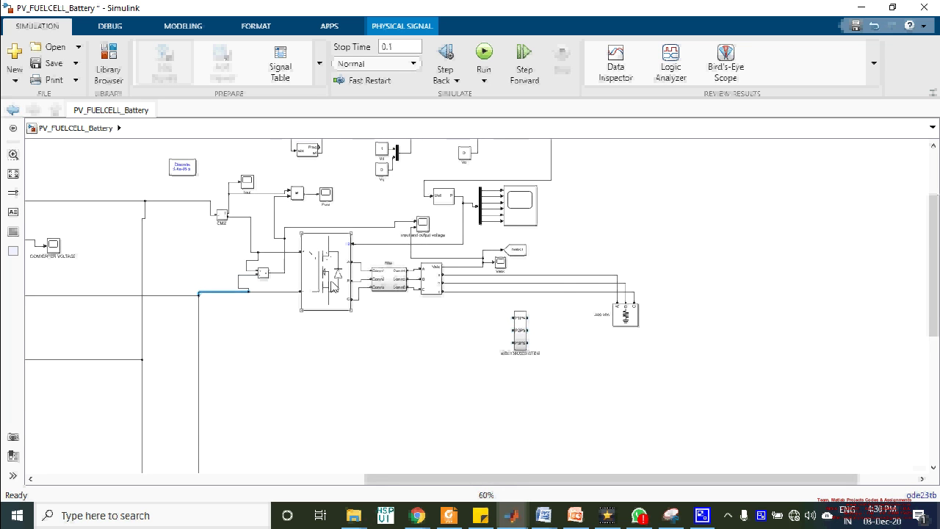
pyautogui.scroll(3, 335, 231)
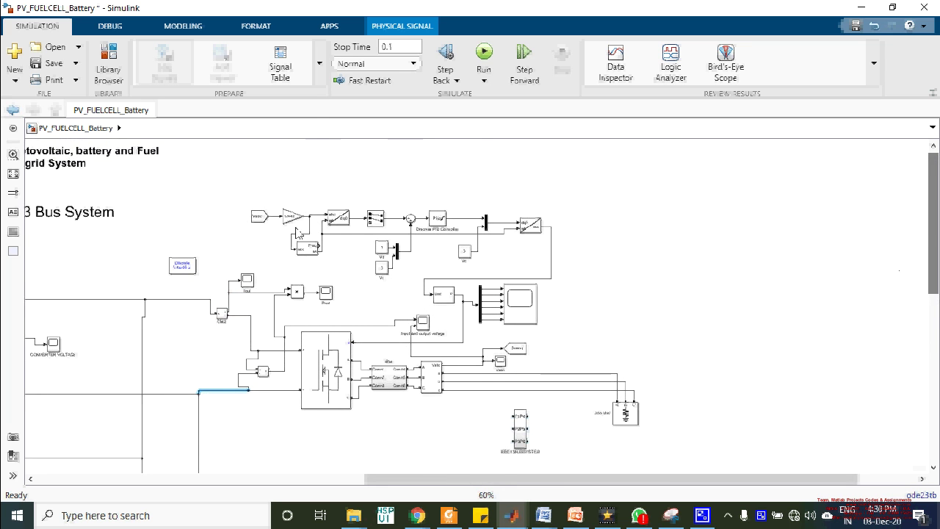
pyautogui.scroll(3, 335, 231)
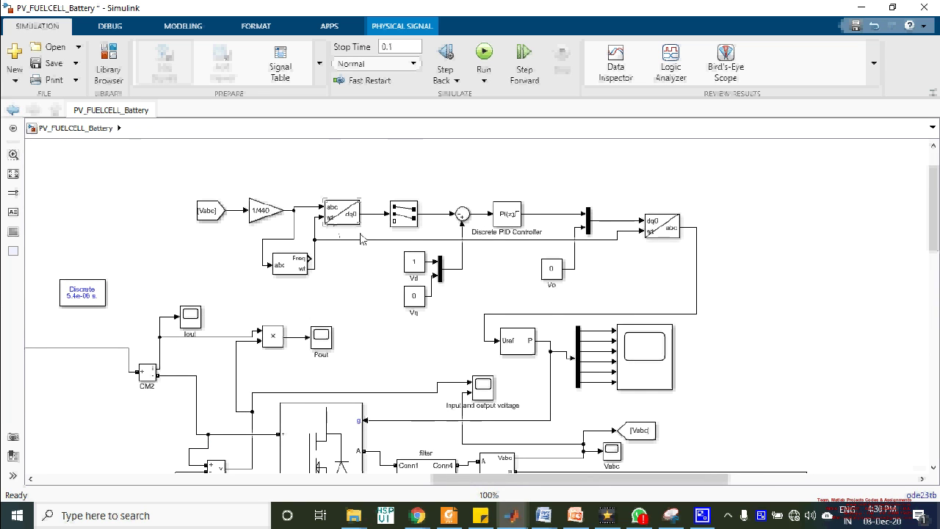
pyautogui.click(206, 219)
pyautogui.click(330, 222)
pyautogui.click(632, 242)
# Examine the three-phase inverter, its output filter and the Vabc measurement block
pyautogui.moveTo(936, 248); pyautogui.dragTo(936, 294)
pyautogui.scroll(-1, 585, 213)
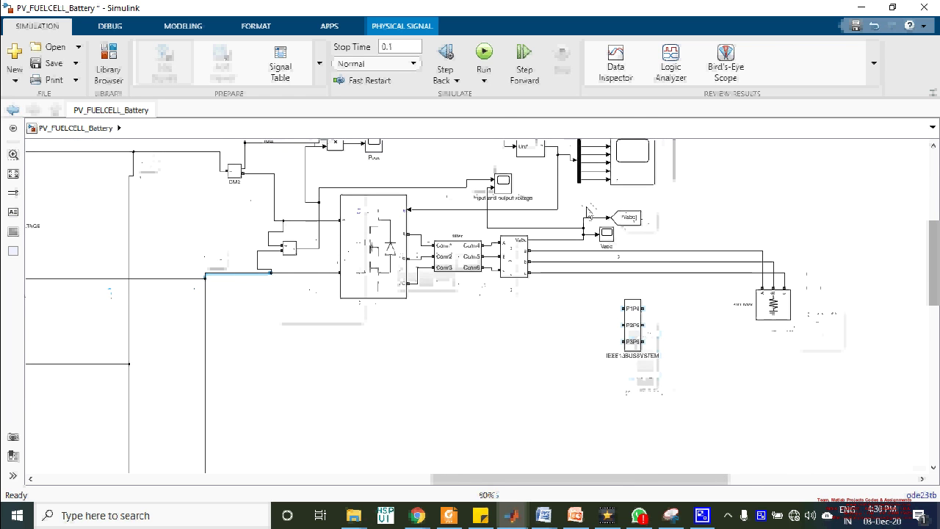
pyautogui.click(397, 218)
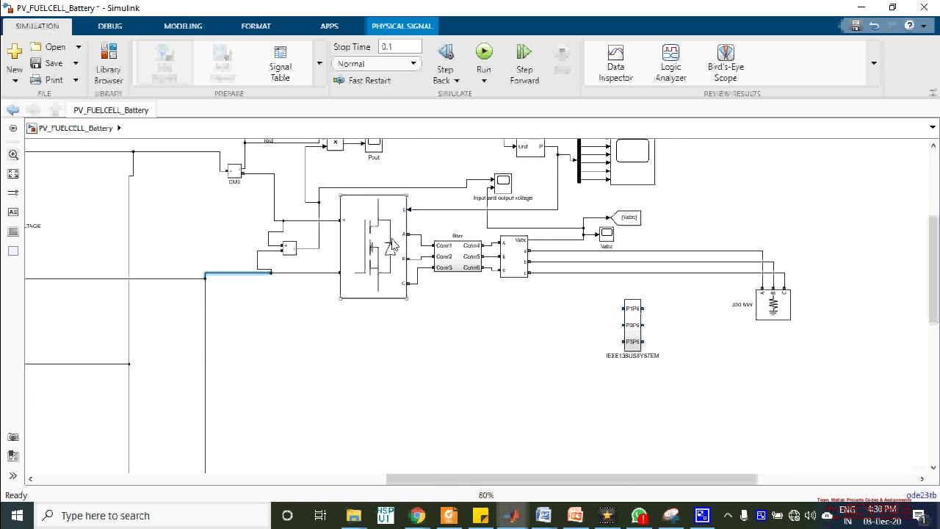
pyautogui.click(461, 267)
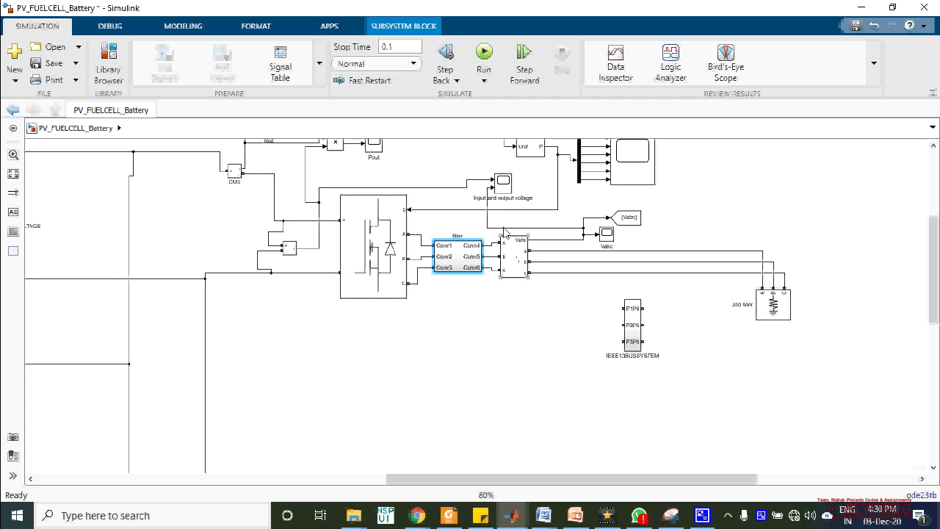
pyautogui.scroll(1, 505, 186)
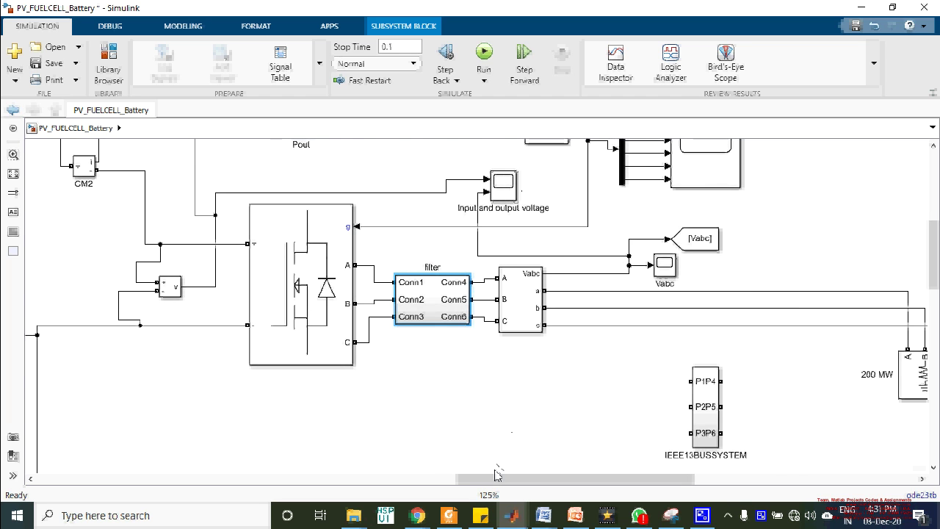
# Review the block parameters of the three-phase load labelled 200 MW, and close them without changes
pyautogui.moveTo(497, 478); pyautogui.dragTo(553, 478)
pyautogui.scroll(-2, 406, 352)
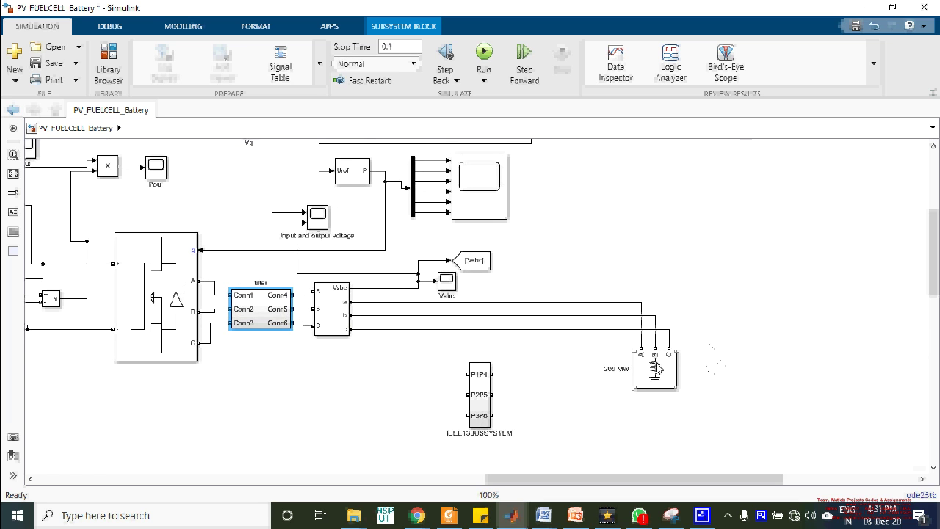
pyautogui.doubleClick(658, 376)
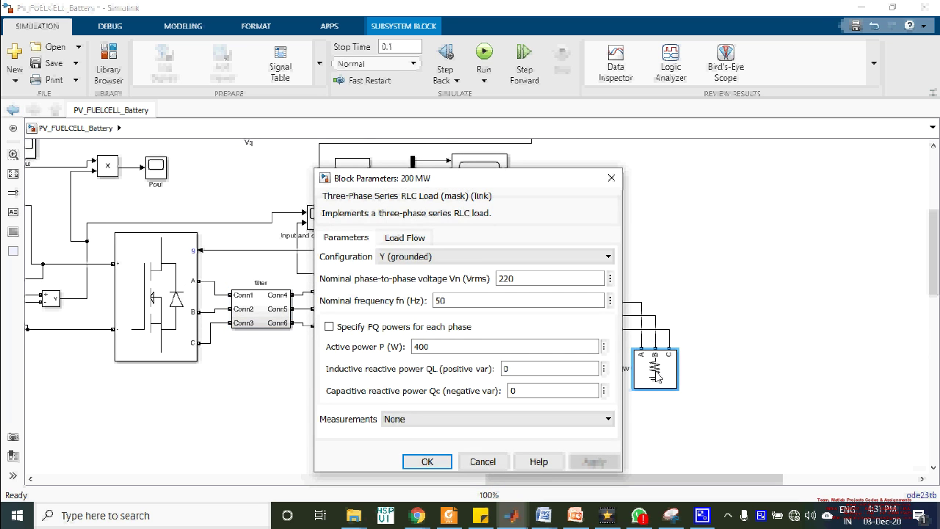
pyautogui.click(608, 178)
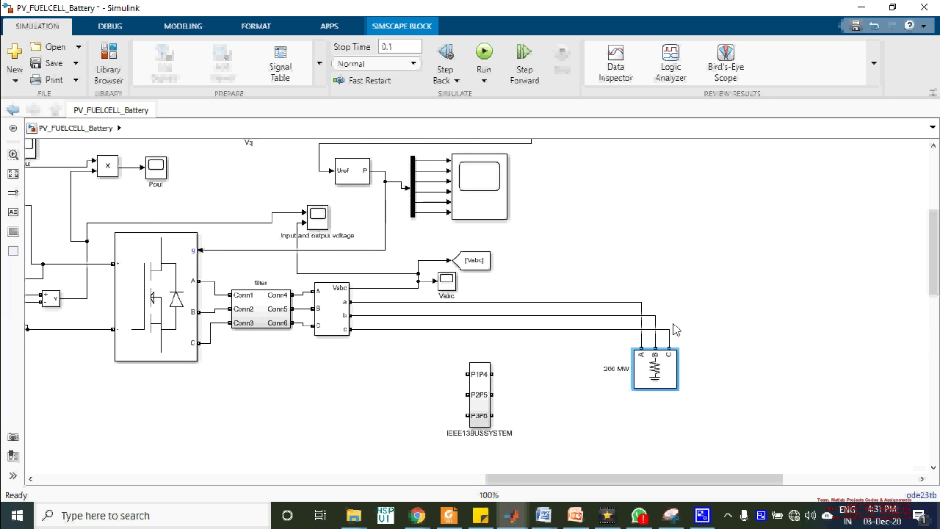
# Move the IEEE13BUSSYSTEM block closer to the three-phase lines that run to the load
pyautogui.click(481, 396)
pyautogui.moveTo(482, 396); pyautogui.dragTo(505, 373)
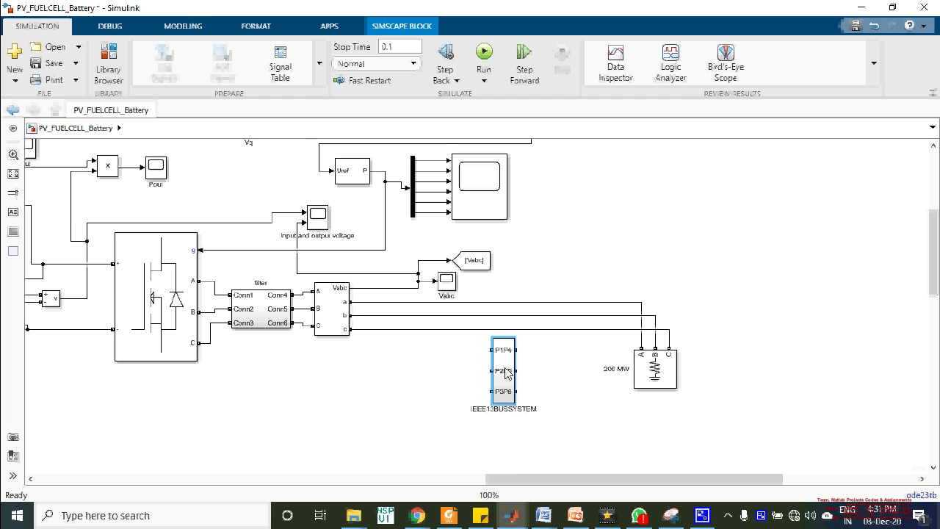
# Examine the input and output voltage scope, the three-phase lines near the IEEE13BUSSYSTEM block, and the overall model layout
pyautogui.moveTo(514, 478); pyautogui.dragTo(398, 478)
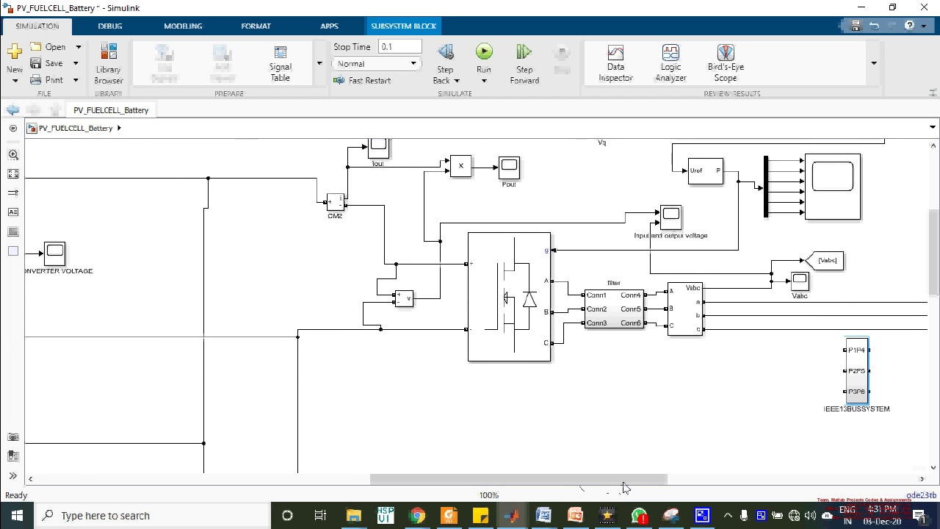
pyautogui.moveTo(615, 478); pyautogui.dragTo(659, 479)
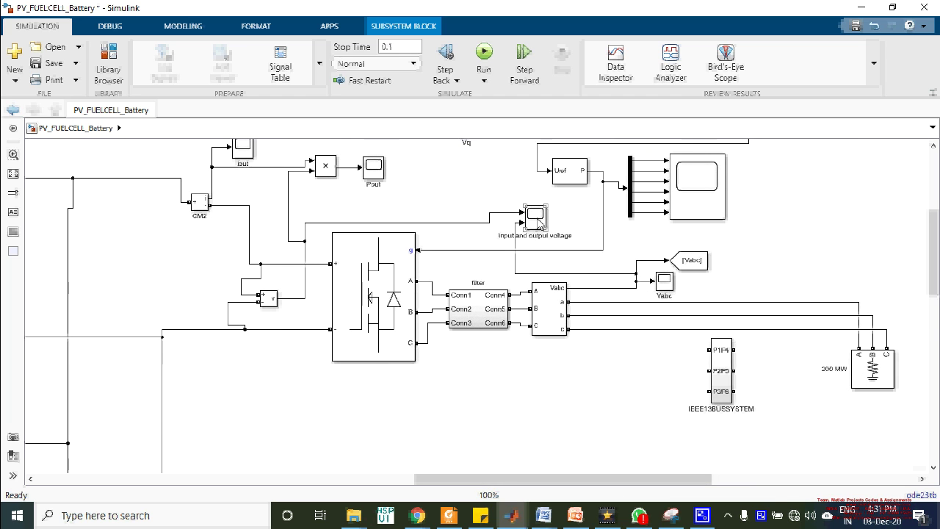
pyautogui.click(683, 360)
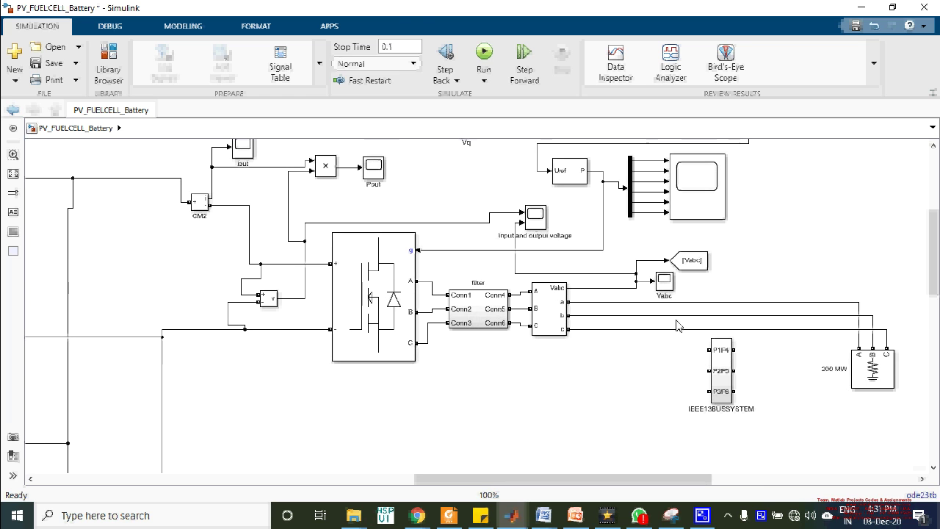
pyautogui.click(722, 386)
pyautogui.scroll(-3, 743, 403)
pyautogui.scroll(-2, 740, 395)
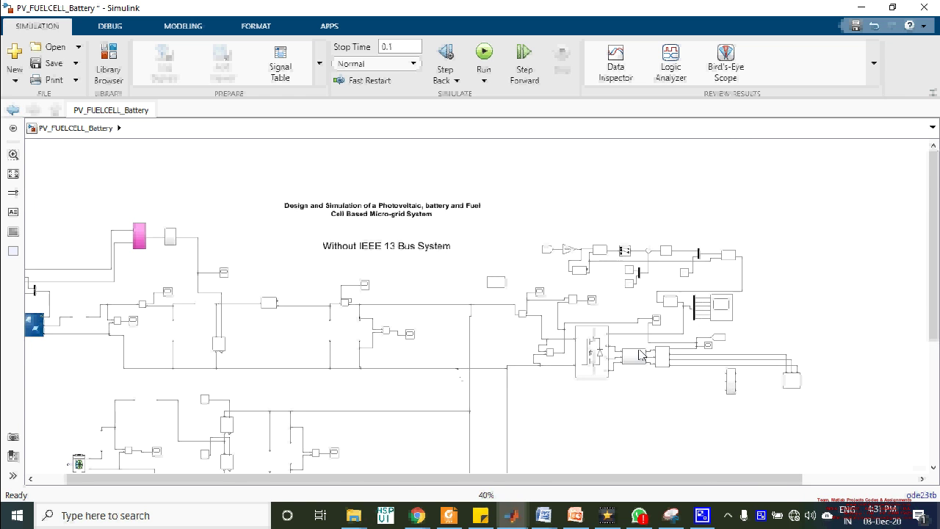
pyautogui.rightClick(761, 515)
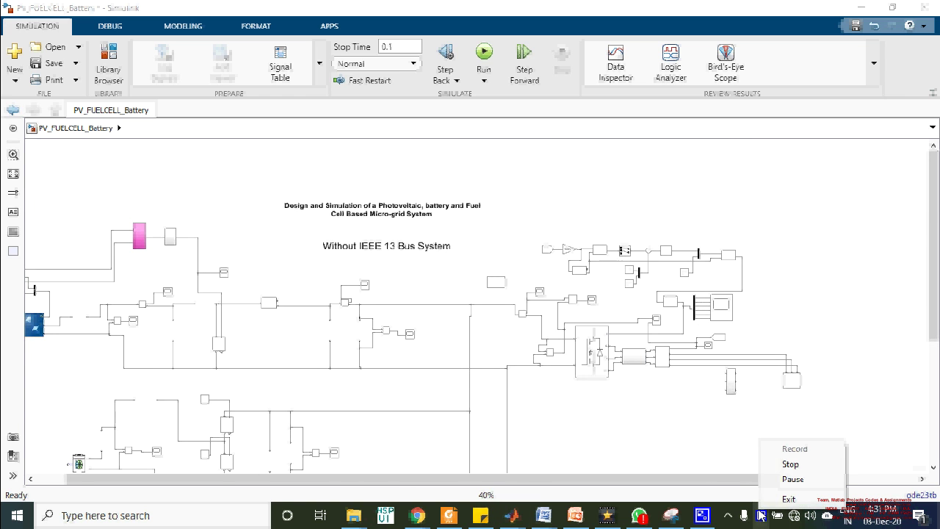